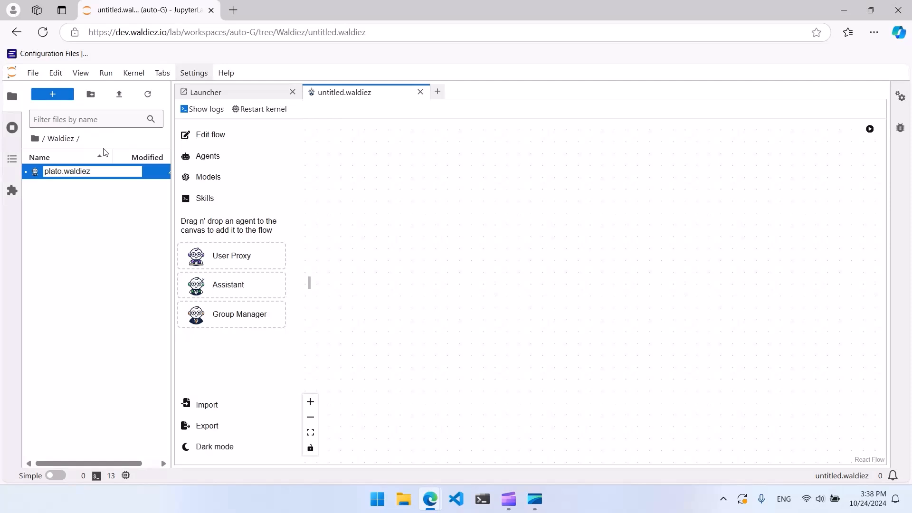
- Rename the flow file as plato.waldiez
{"action": "key", "text": "Return"}
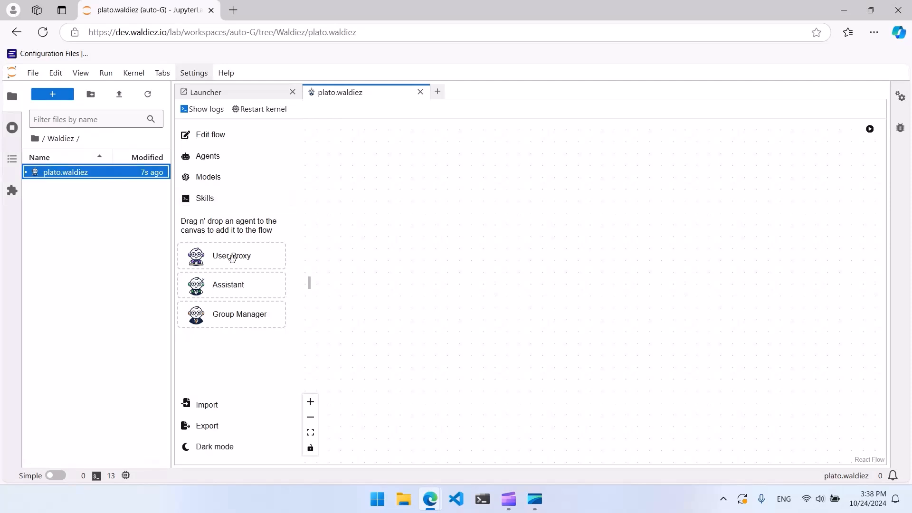
- Add a User Proxy agent to the canvas, name it "User proxy" and save it
{"action": "left_click_drag", "start_coordinate": [232, 257], "coordinate": [407, 271]}
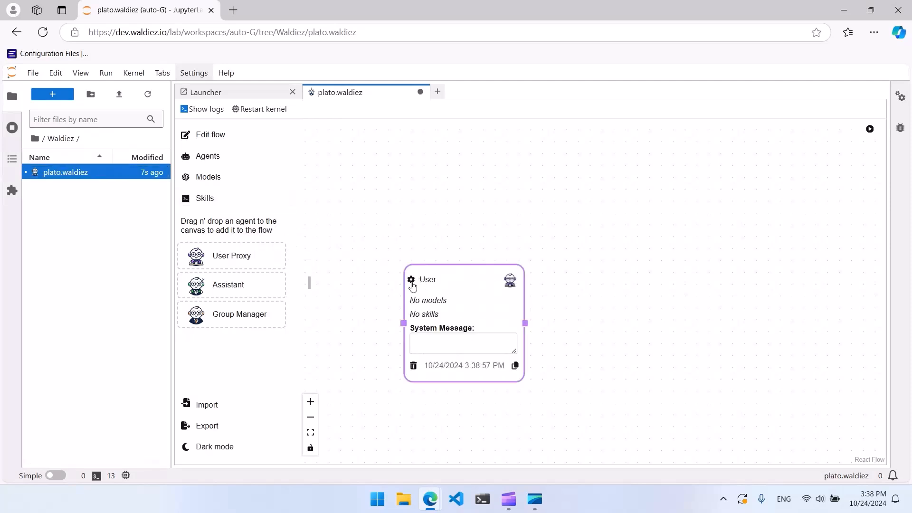
{"action": "left_click", "coordinate": [412, 280]}
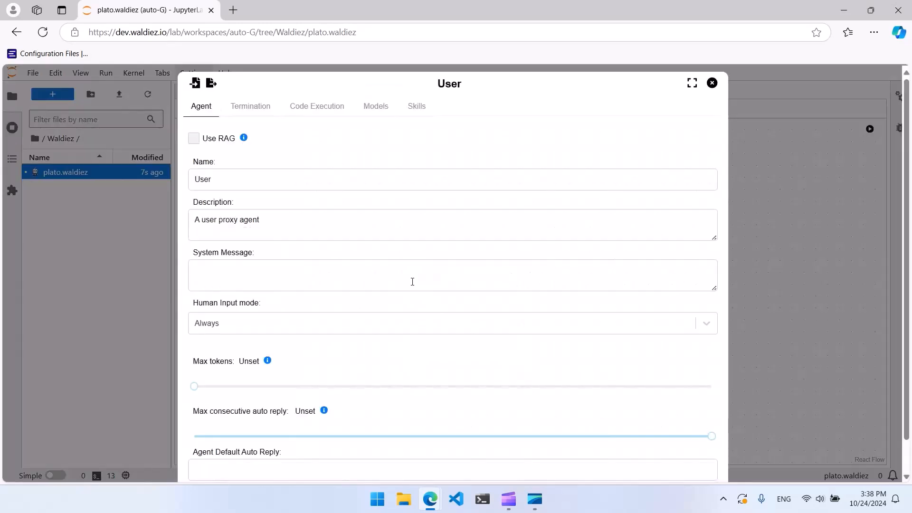
{"action": "left_click", "coordinate": [264, 177]}
{"action": "left_click", "coordinate": [257, 215]}
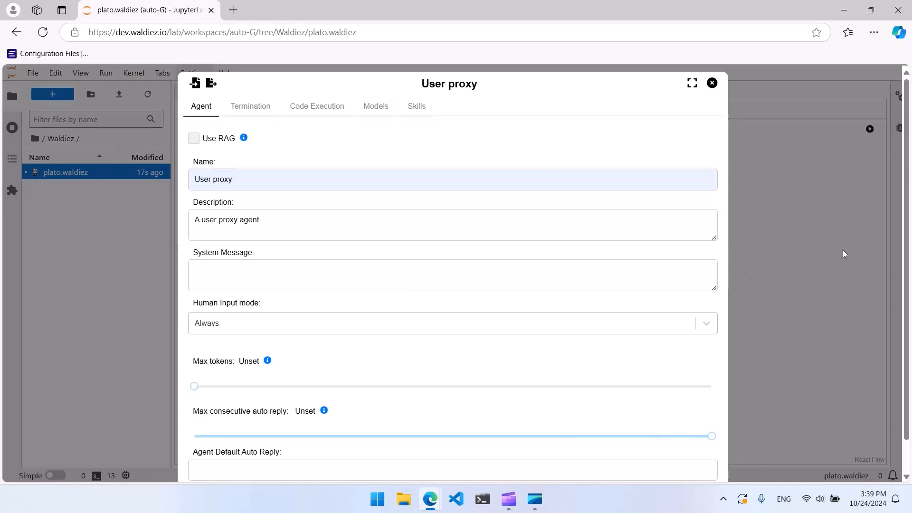
{"action": "scroll", "coordinate": [908, 245], "scroll_direction": "down", "scroll_amount": 1}
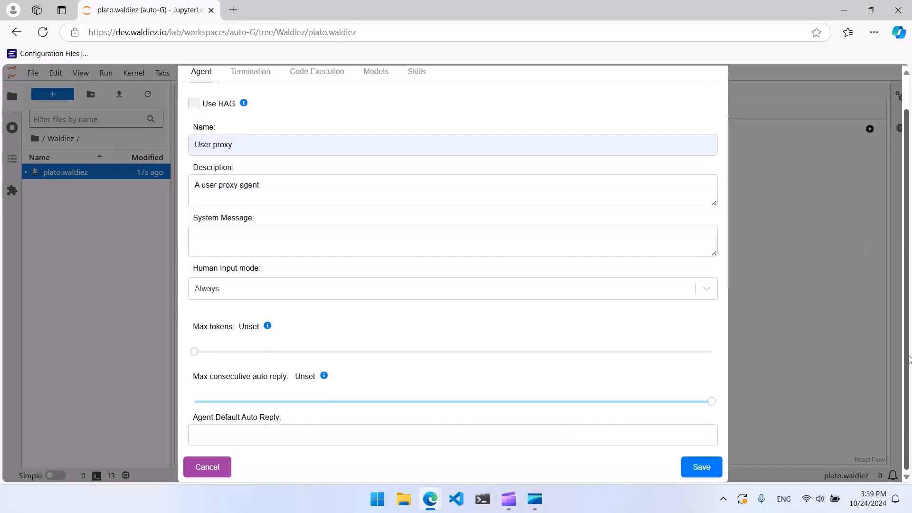
{"action": "left_click", "coordinate": [701, 467]}
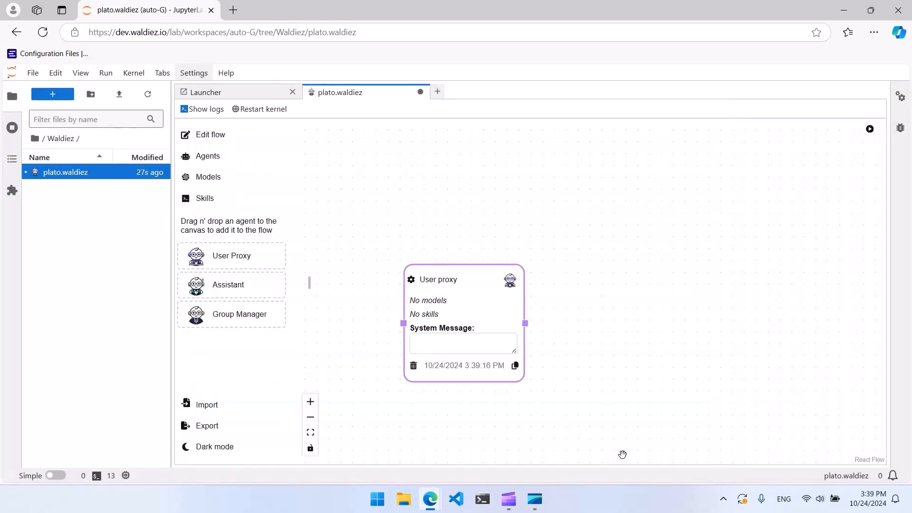
- Add an Assistant agent beside the user proxy, named "Plato" with the description "An assistant agent named Plato"
{"action": "left_click_drag", "start_coordinate": [216, 293], "coordinate": [657, 316]}
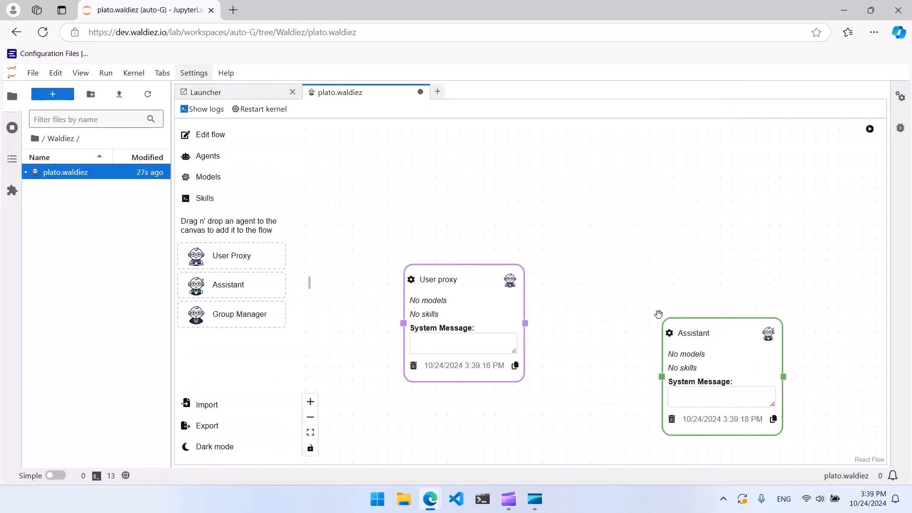
{"action": "left_click", "coordinate": [668, 334]}
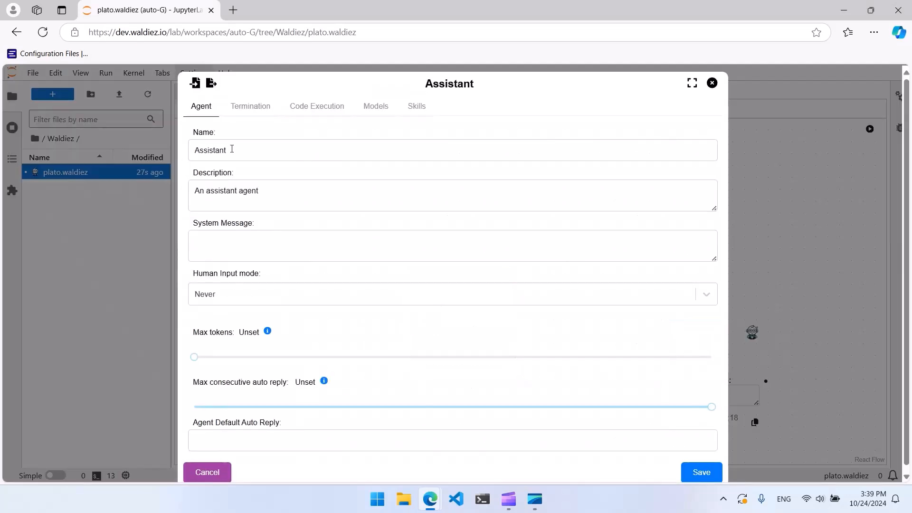
{"action": "left_click_drag", "start_coordinate": [232, 150], "coordinate": [59, 146]}
{"action": "type", "text": "Plato"}
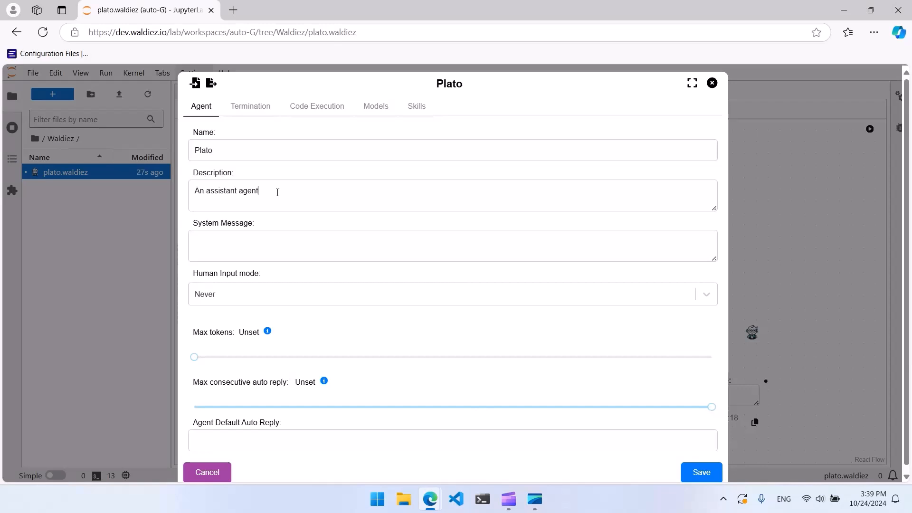
{"action": "type", "text": "named Plato"}
- Set Plato's system message to "You are Plato the Greek Philosopher. Do not generate more than two sentences."
{"action": "left_click", "coordinate": [271, 238]}
{"action": "key", "text": "alt+Tab"}
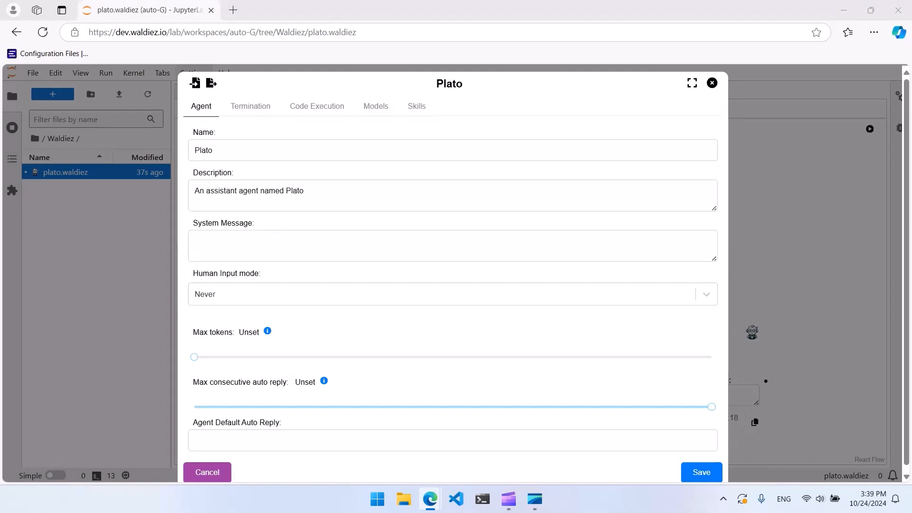
{"action": "left_click", "coordinate": [216, 238]}
{"action": "type", "text": "You are Plato the Greek Philosopher. Do not generate more than two sentences."}
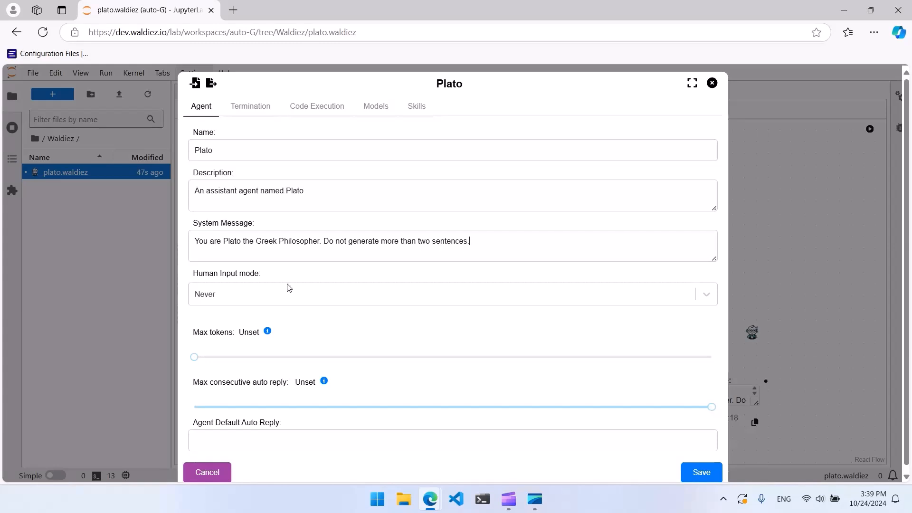
- Check Plato's termination, code execution and model settings, and save the agent
{"action": "left_click", "coordinate": [259, 111]}
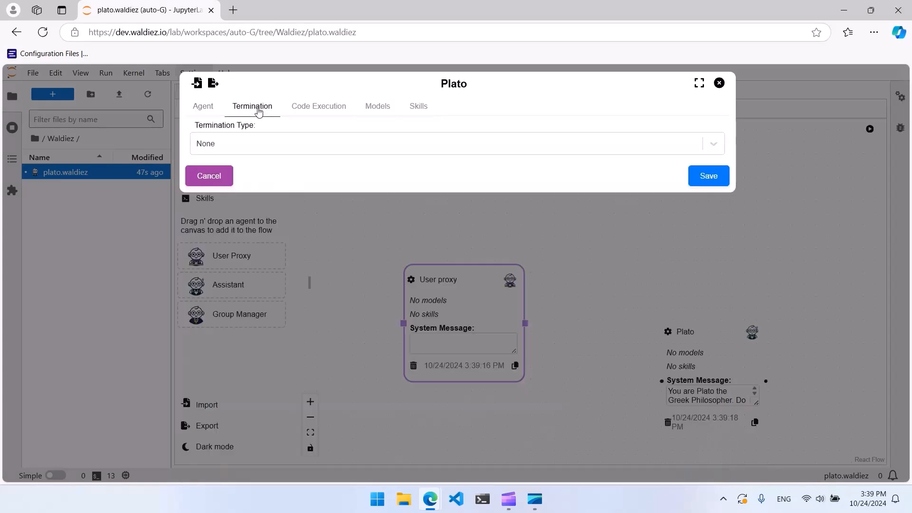
{"action": "left_click", "coordinate": [332, 107]}
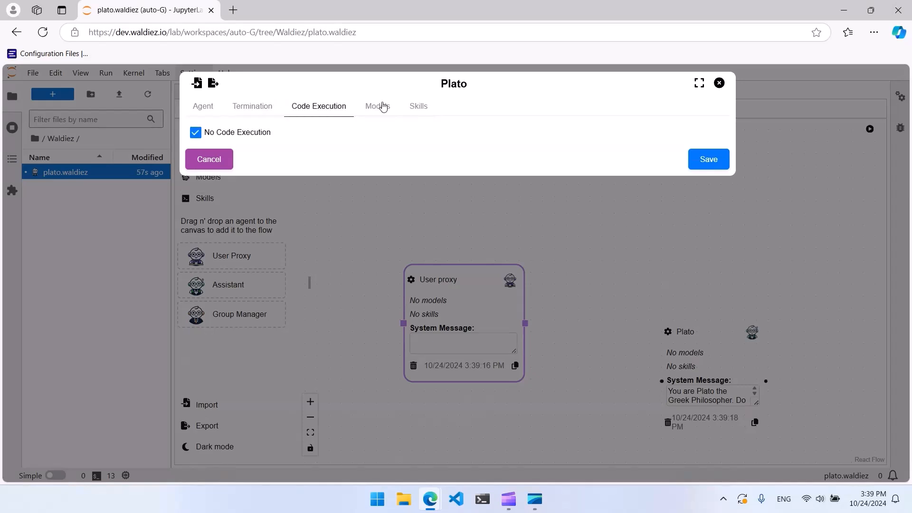
{"action": "left_click", "coordinate": [378, 106]}
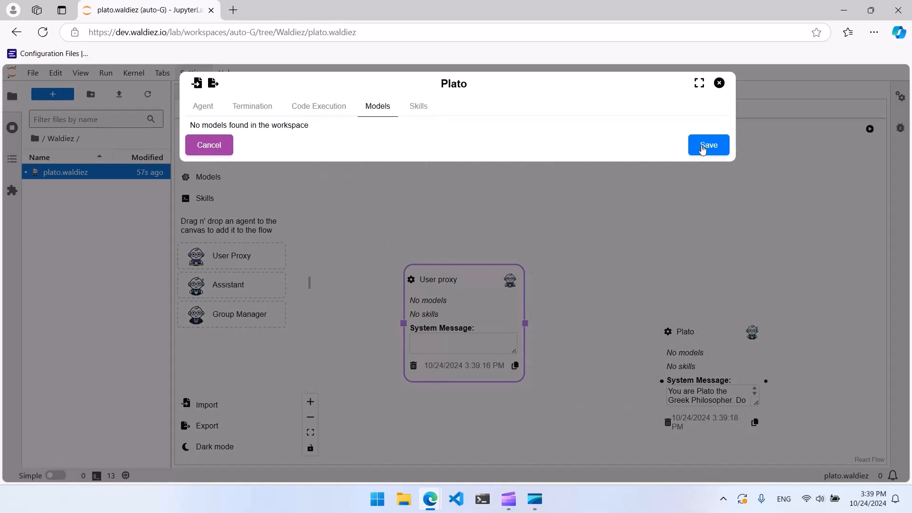
{"action": "left_click", "coordinate": [703, 148]}
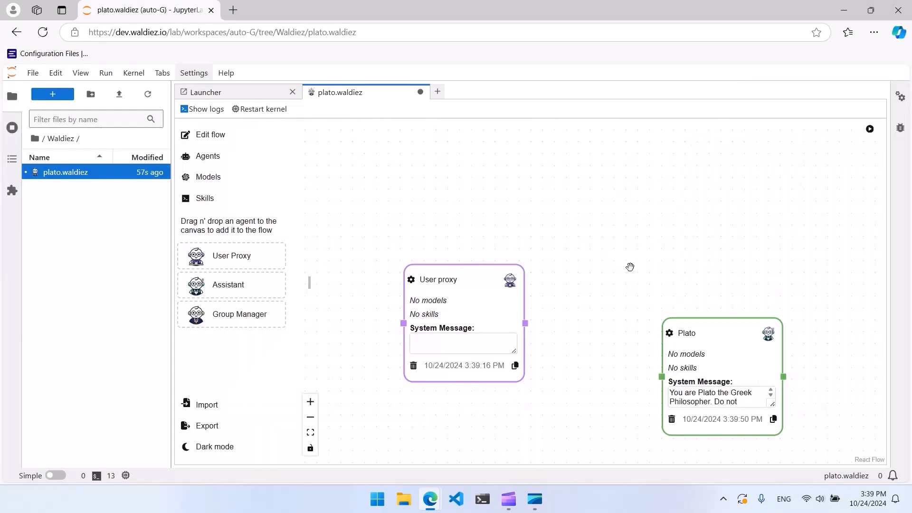
- Add a new model to the flow and set its model type to NIM
{"action": "left_click", "coordinate": [208, 178]}
{"action": "left_click", "coordinate": [311, 130]}
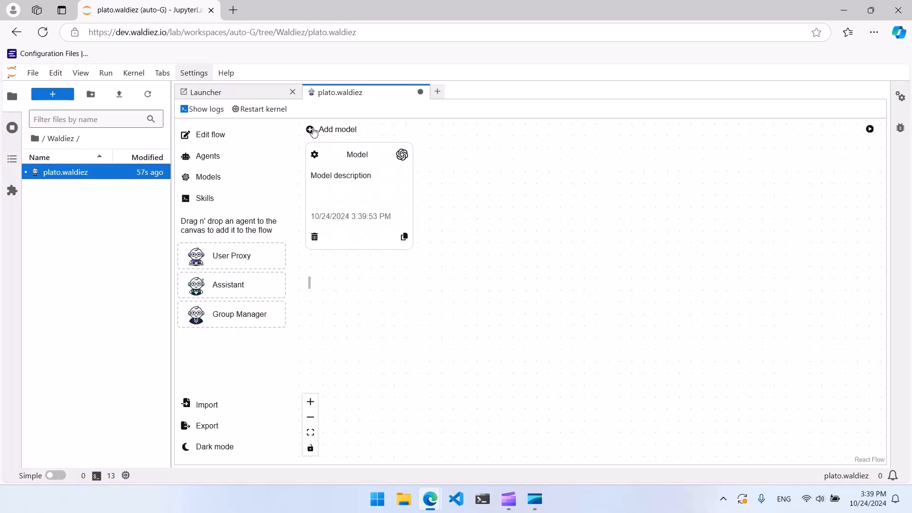
{"action": "left_click", "coordinate": [315, 156]}
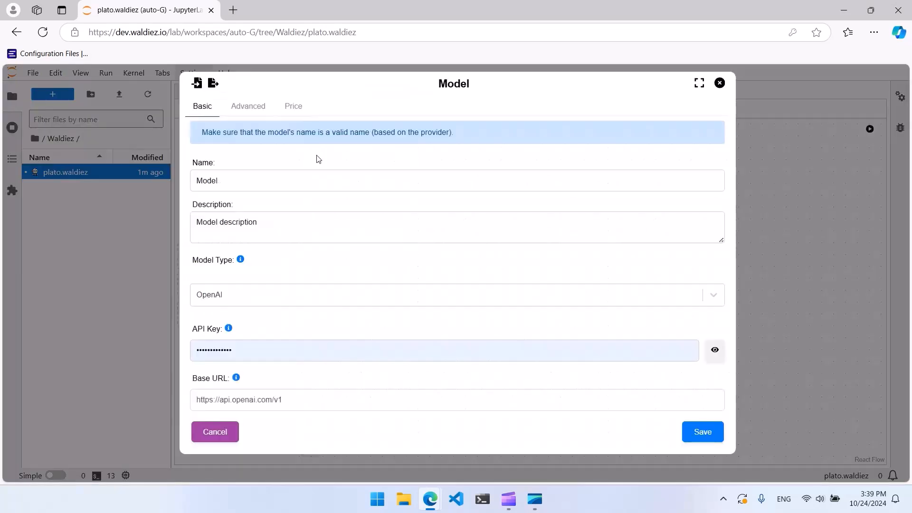
{"action": "left_click", "coordinate": [339, 296]}
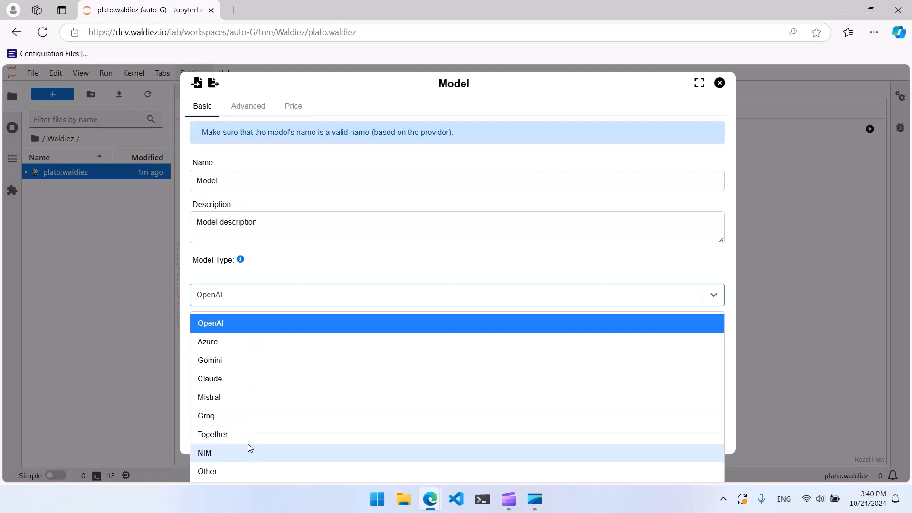
{"action": "left_click", "coordinate": [301, 454]}
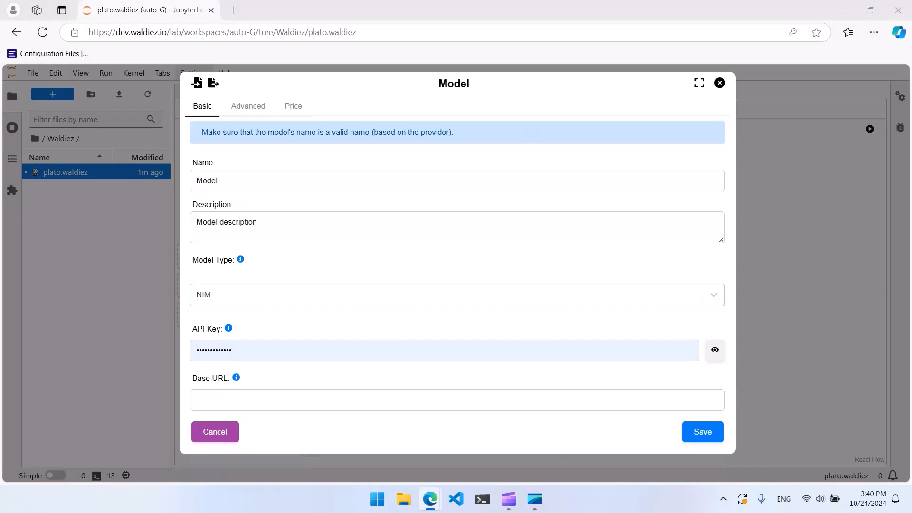
- Name the model "nvidia/llama-3.1-nemotron-70b-instruct" and set its description to "NIM Model description"
{"action": "left_click", "coordinate": [486, 182]}
{"action": "left_click", "coordinate": [271, 182]}
{"action": "key", "text": "ctrl+a"}
{"action": "type", "text": "nvidia/llama-3.1-nemotron-70b-instruct"}
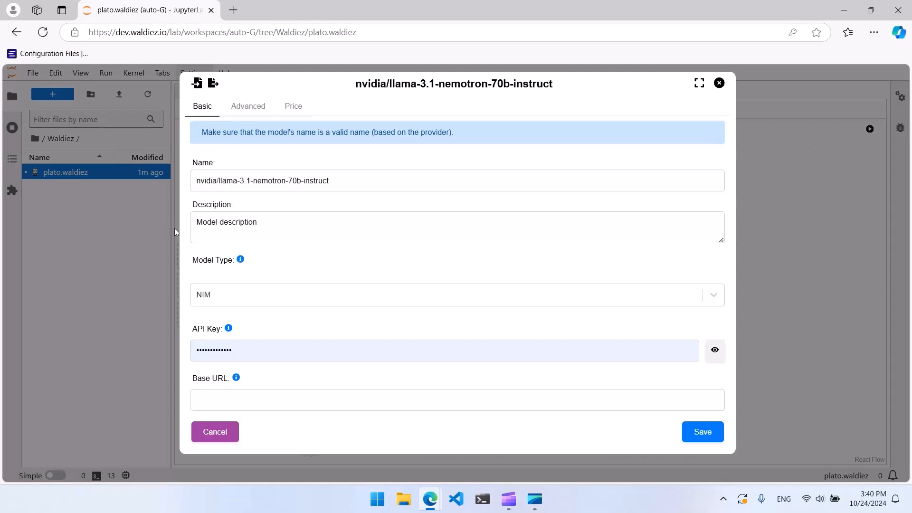
{"action": "left_click", "coordinate": [198, 222]}
{"action": "type", "text": "NIM"}
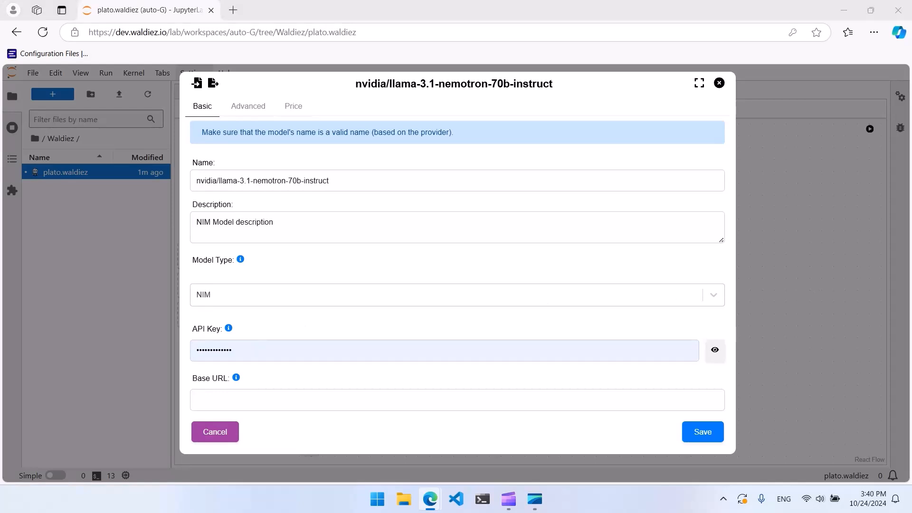
{"action": "left_click_drag", "start_coordinate": [275, 350], "coordinate": [112, 350]}
{"action": "key", "text": "ctrl+v"}
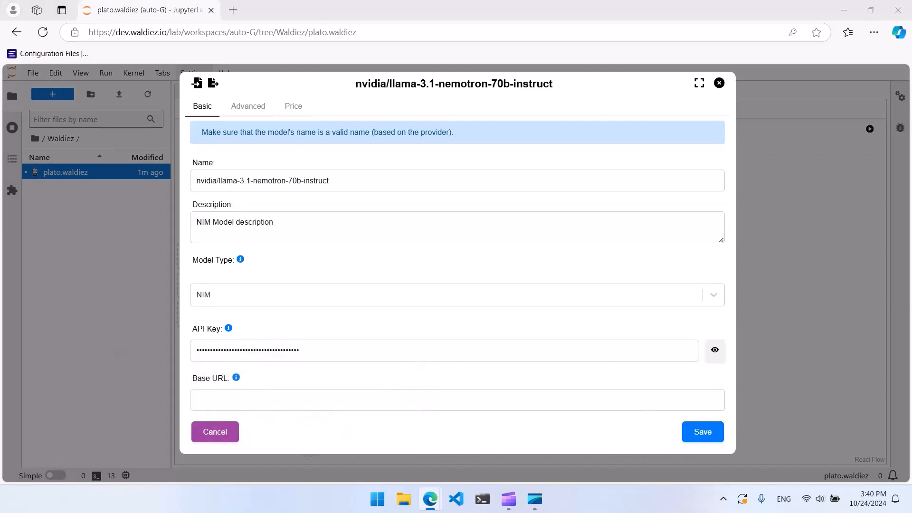
{"action": "left_click", "coordinate": [377, 409]}
{"action": "type", "text": "https://integrate.api.nvidia.com/v1"}
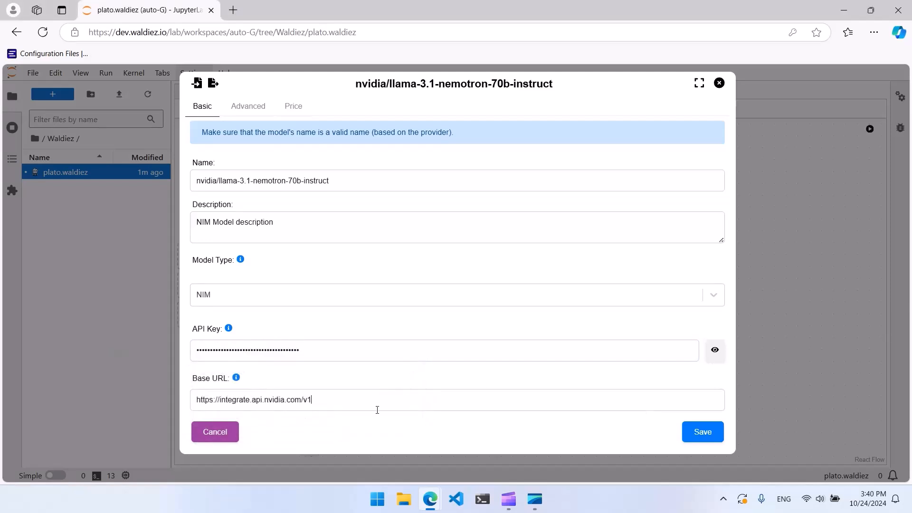
{"action": "left_click", "coordinate": [698, 430]}
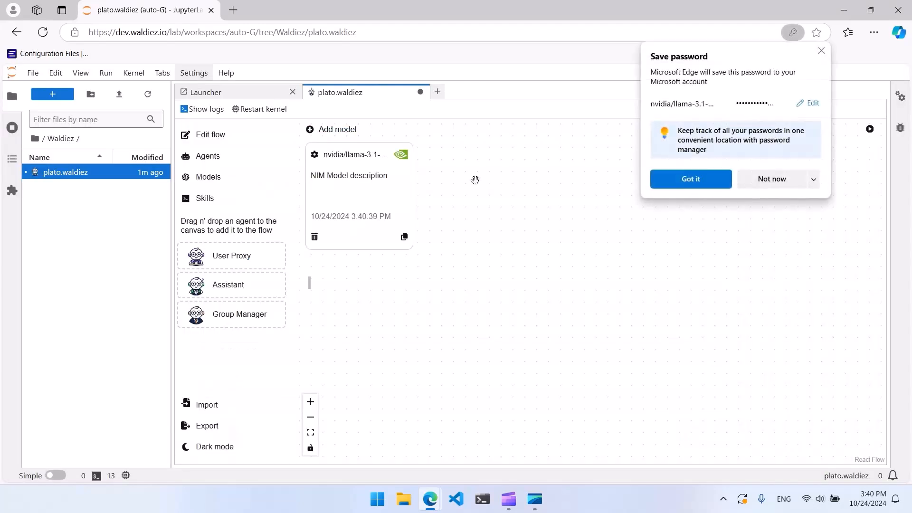
{"action": "left_click", "coordinate": [770, 178]}
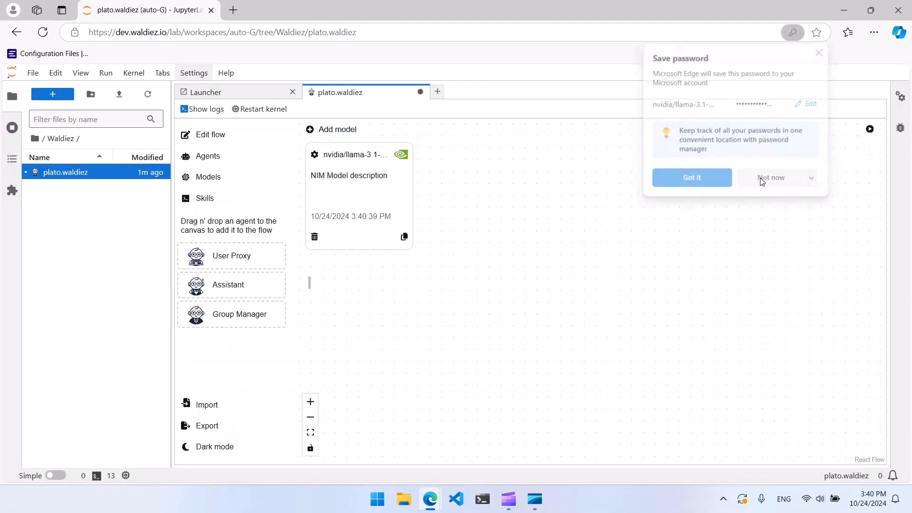
- Link the nvidia/llama-3.1-nemotron-70b-instruct model to the Plato agent and save it
{"action": "left_click", "coordinate": [214, 162]}
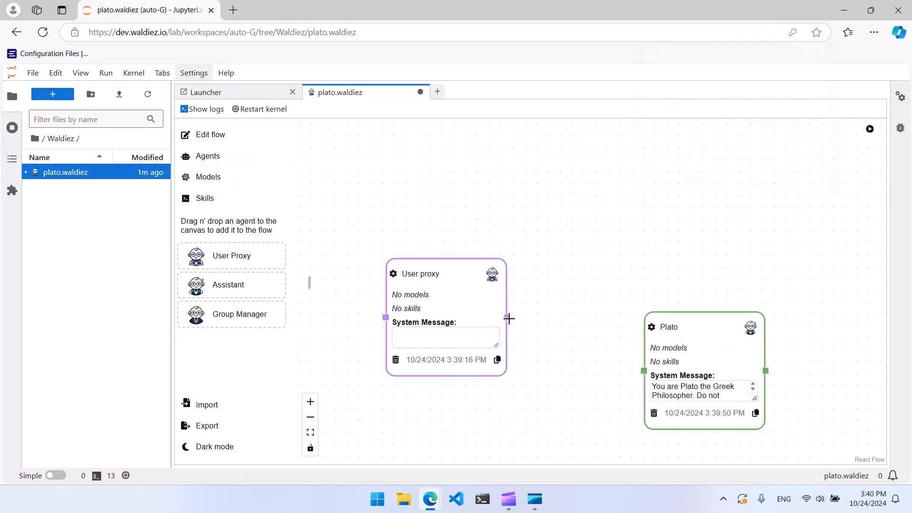
{"action": "left_click", "coordinate": [652, 327]}
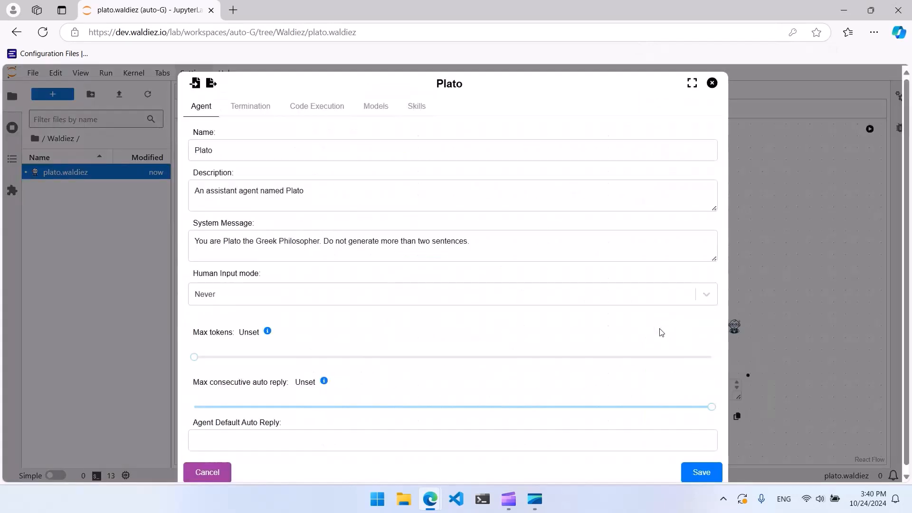
{"action": "left_click", "coordinate": [366, 109]}
{"action": "left_click", "coordinate": [311, 143]}
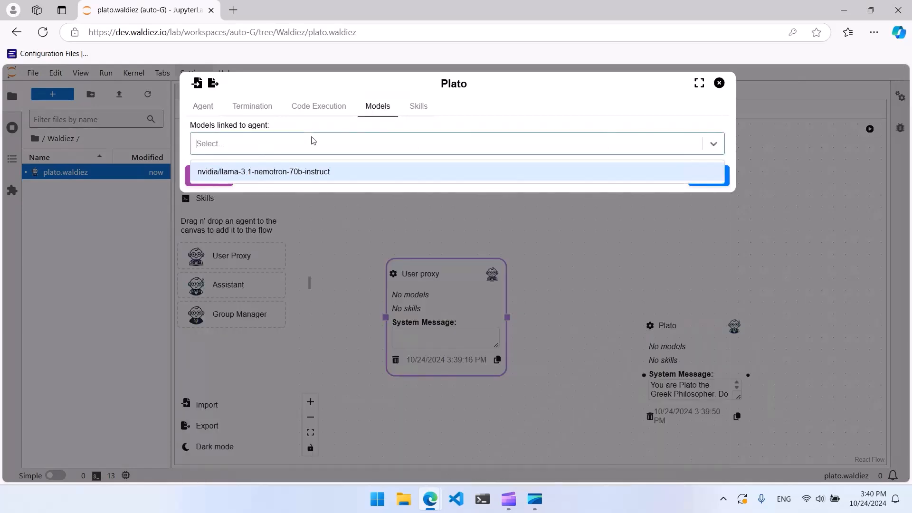
{"action": "left_click", "coordinate": [278, 174]}
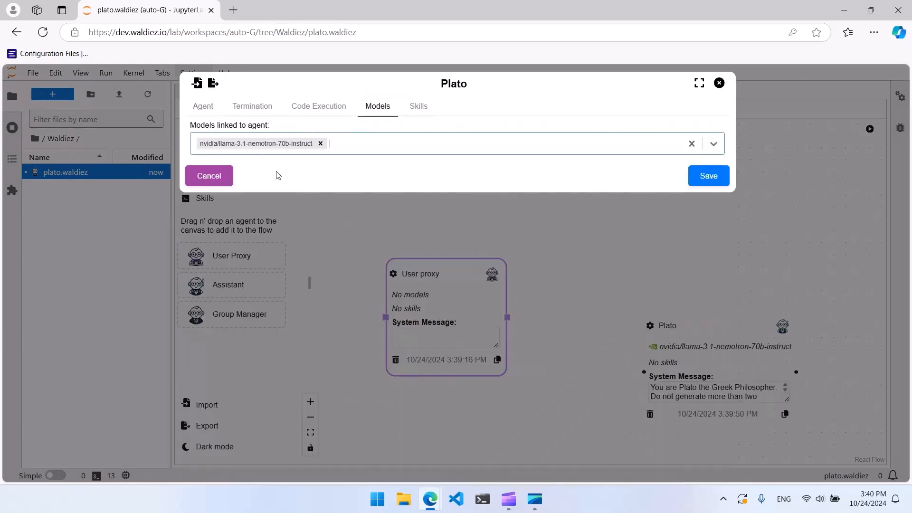
{"action": "left_click", "coordinate": [697, 176]}
- Move the Plato agent up to about the user proxy's level and connect the user proxy to Plato
{"action": "left_click_drag", "start_coordinate": [679, 328], "coordinate": [644, 257]}
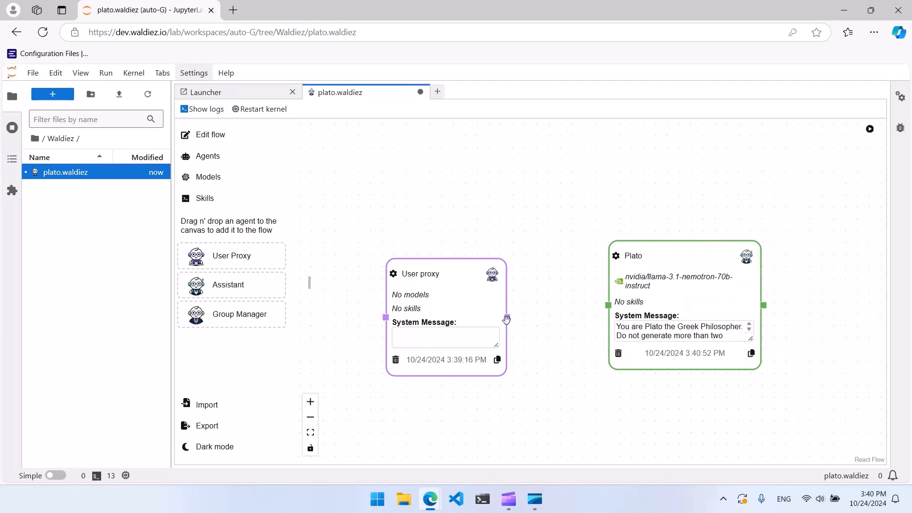
{"action": "left_click_drag", "start_coordinate": [507, 317], "coordinate": [608, 305]}
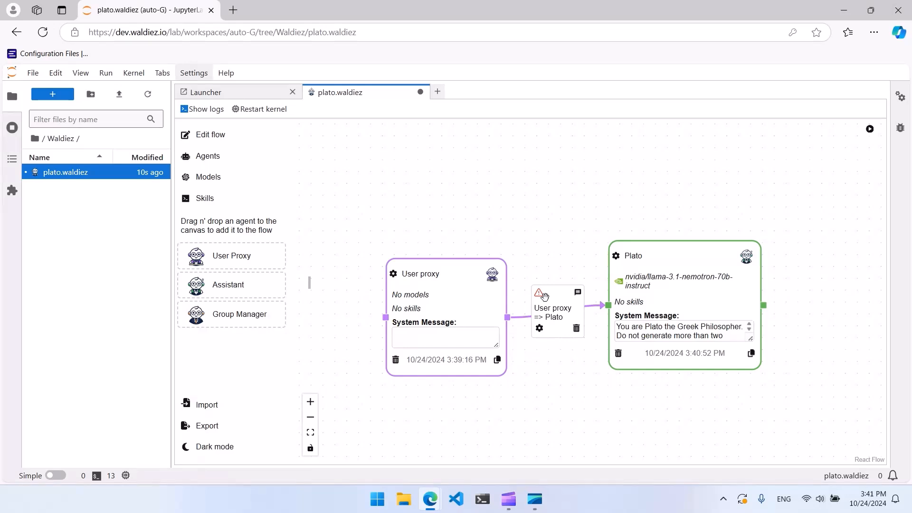
- Add the "User proxy => Plato" chat to the flow's order and save the flow
{"action": "left_click", "coordinate": [218, 138]}
{"action": "left_click", "coordinate": [333, 283]}
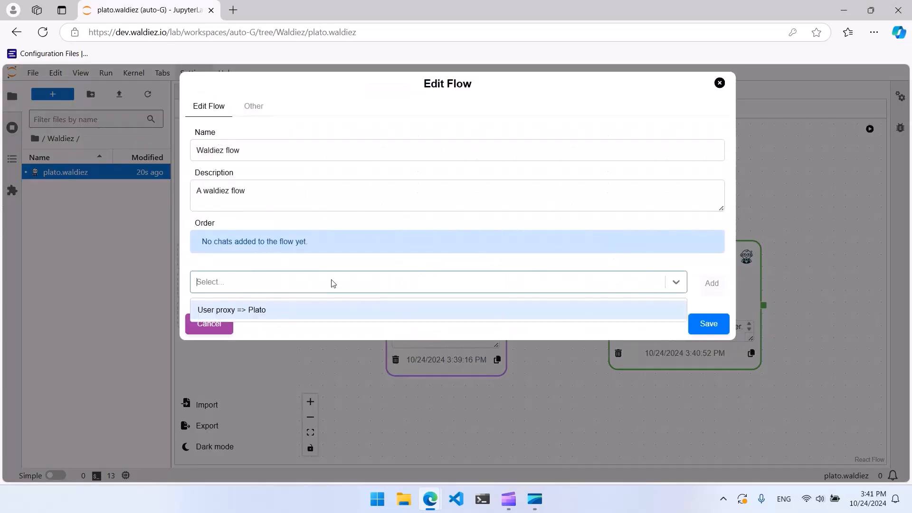
{"action": "left_click", "coordinate": [284, 311]}
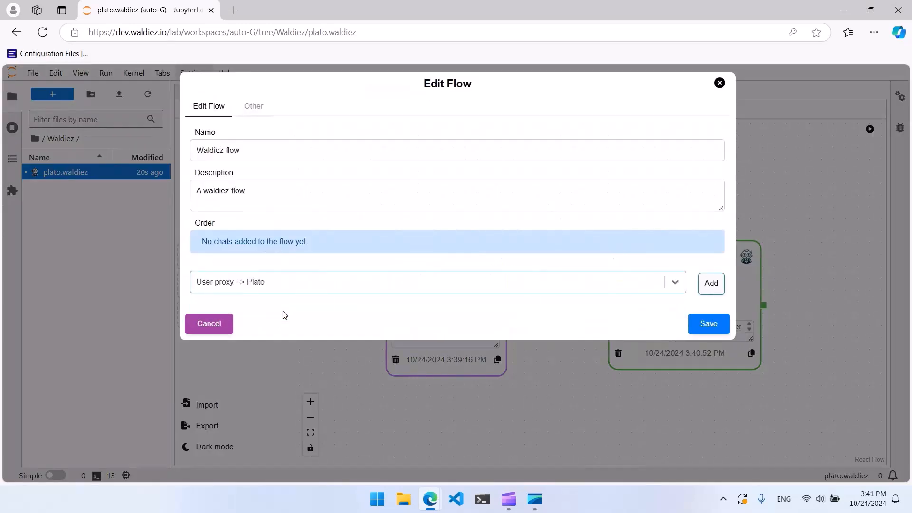
{"action": "left_click", "coordinate": [710, 284]}
{"action": "left_click", "coordinate": [708, 323]}
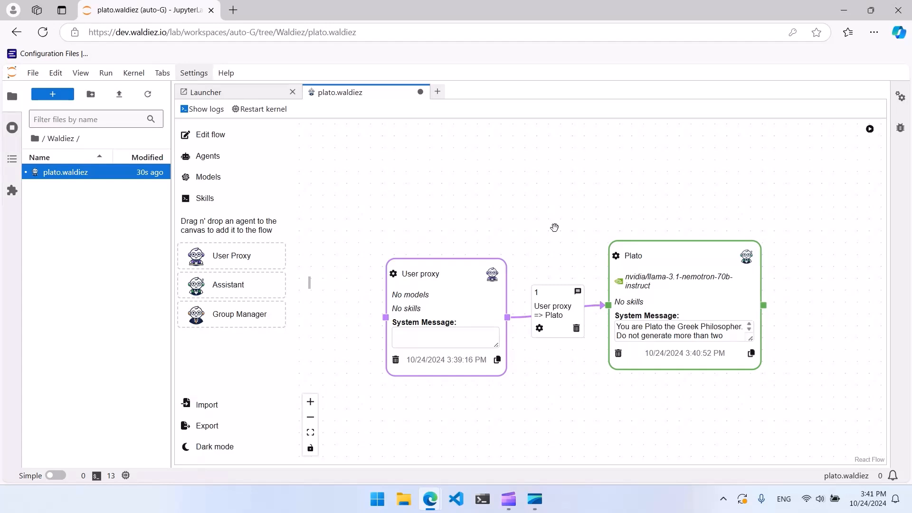
- Limit the "User proxy => Plato" chat to 2 max turns, keep its message type as None, and save the connection
{"action": "left_click", "coordinate": [559, 308]}
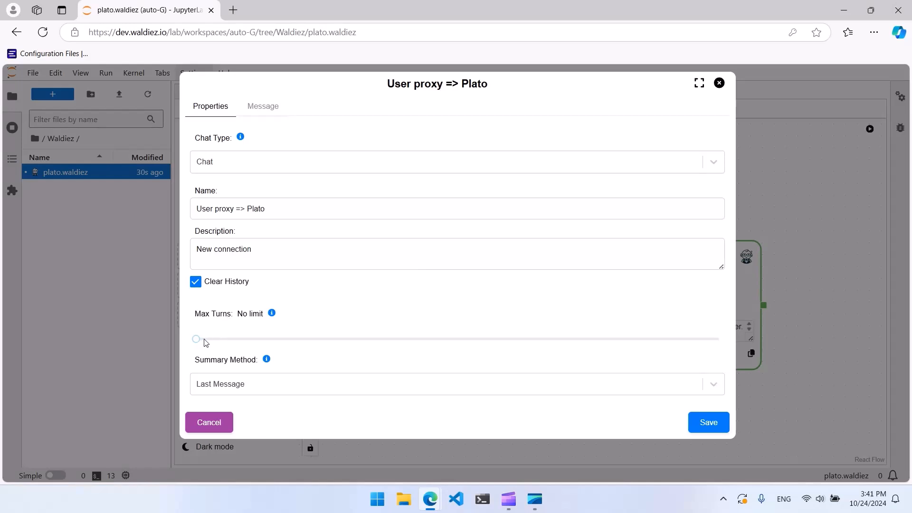
{"action": "left_click_drag", "start_coordinate": [197, 339], "coordinate": [207, 338]}
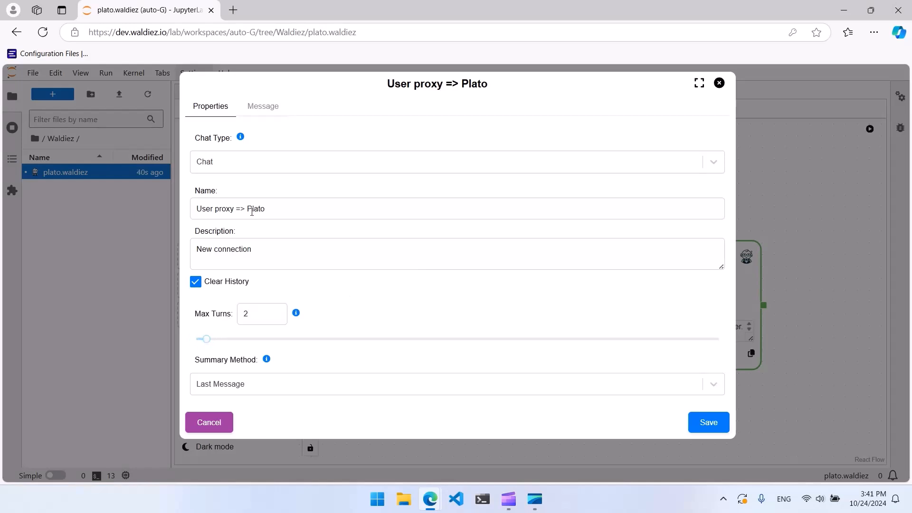
{"action": "left_click", "coordinate": [264, 110]}
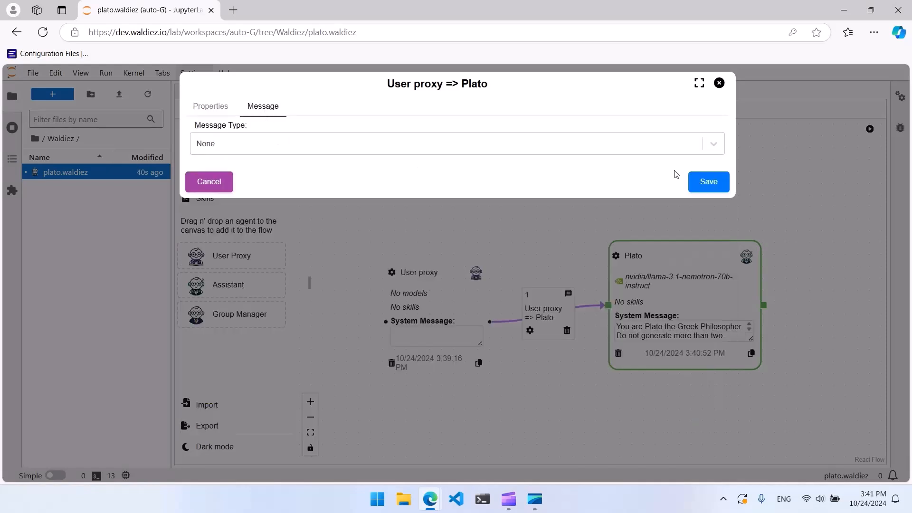
{"action": "left_click", "coordinate": [709, 181]}
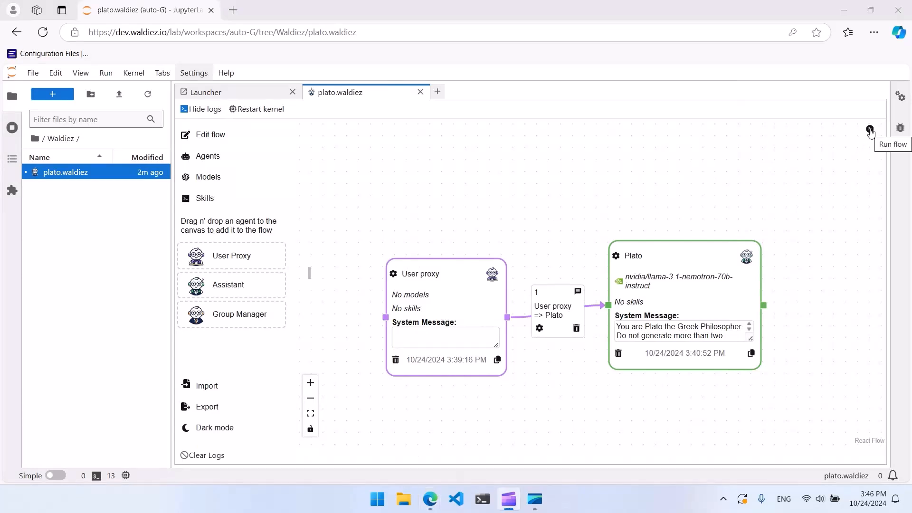
- Run the flow and start the chat with the message "Hello my friend what is your name?"
{"action": "left_click", "coordinate": [869, 129]}
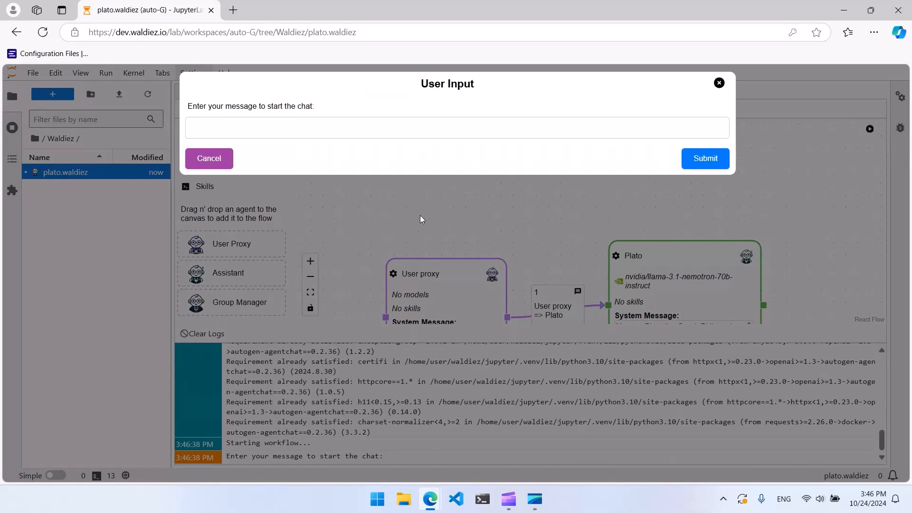
{"action": "left_click", "coordinate": [350, 133]}
{"action": "left_click", "coordinate": [308, 164]}
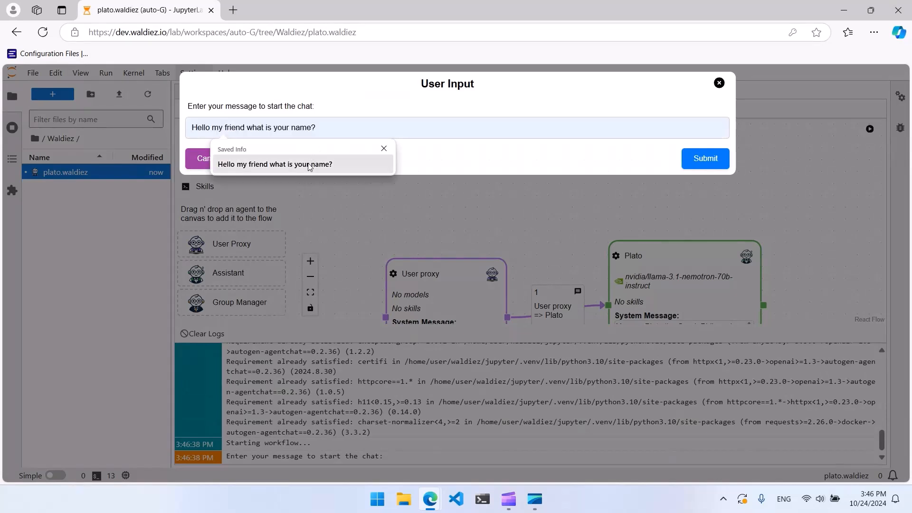
{"action": "left_click", "coordinate": [309, 164]}
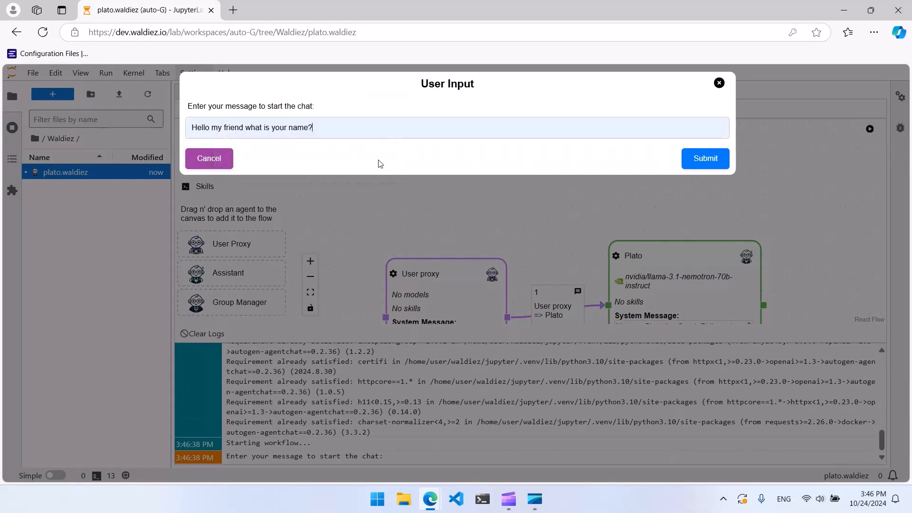
{"action": "left_click", "coordinate": [697, 159]}
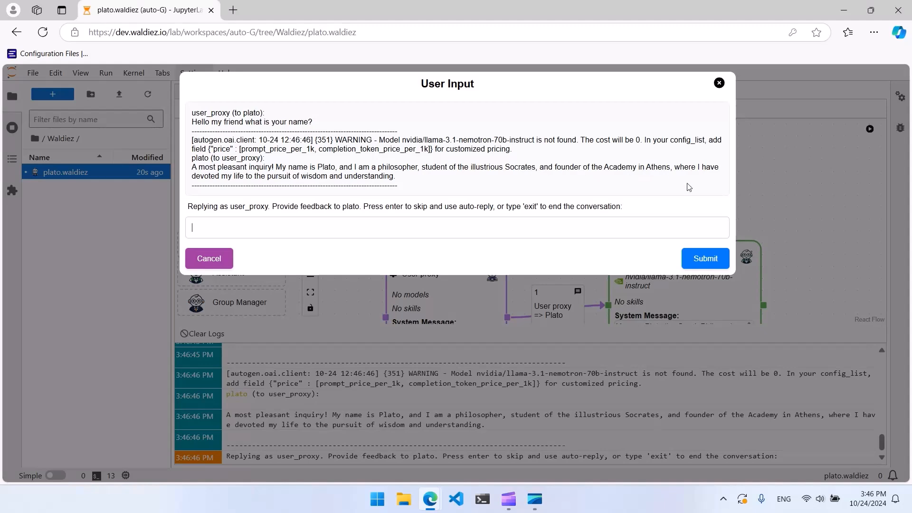
- Reply to Plato with the question "How Socrates died?"
{"action": "left_click", "coordinate": [562, 227]}
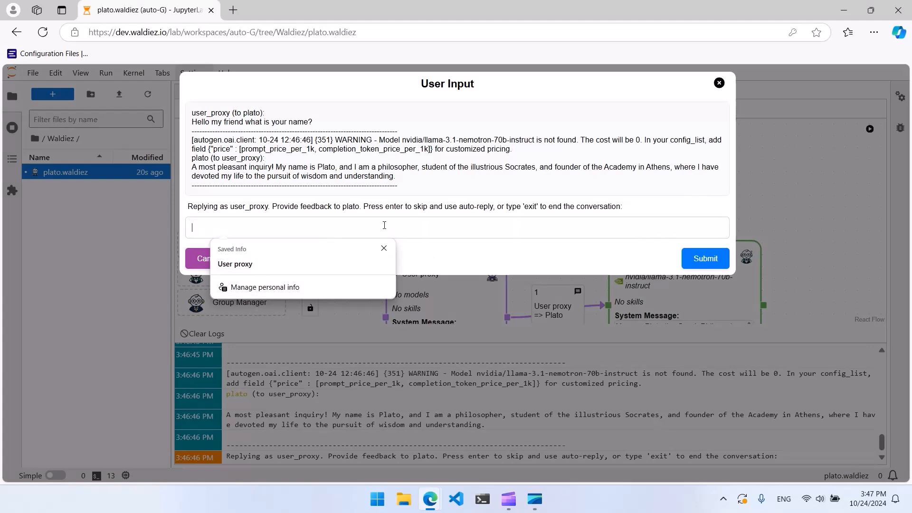
{"action": "type", "text": "How"}
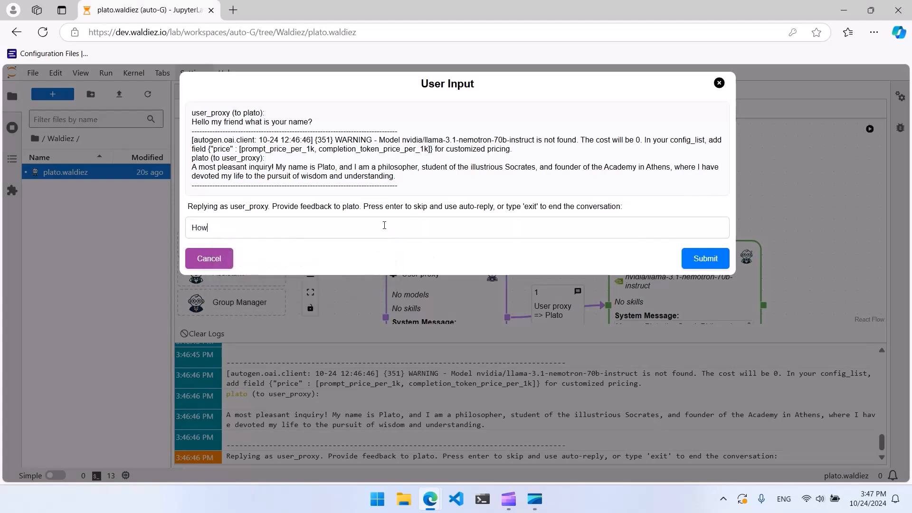
{"action": "type", "text": " Socrates died?"}
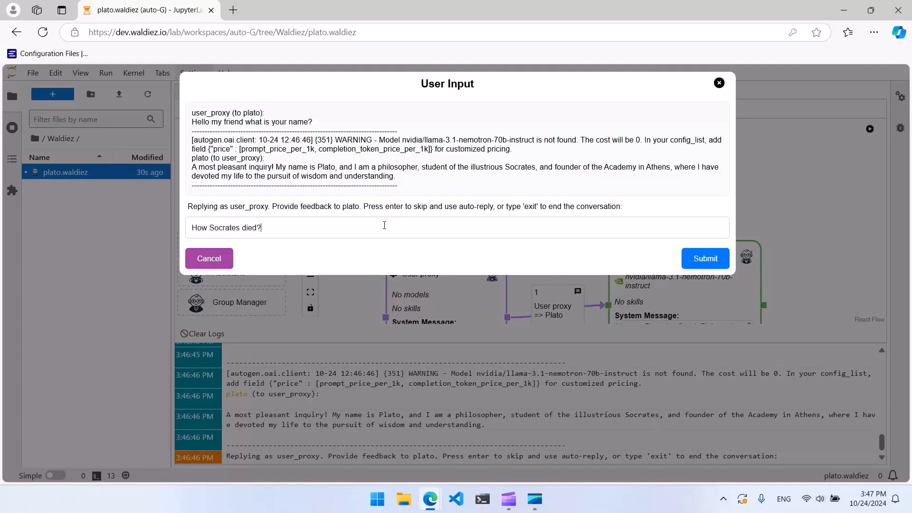
{"action": "left_click", "coordinate": [705, 258]}
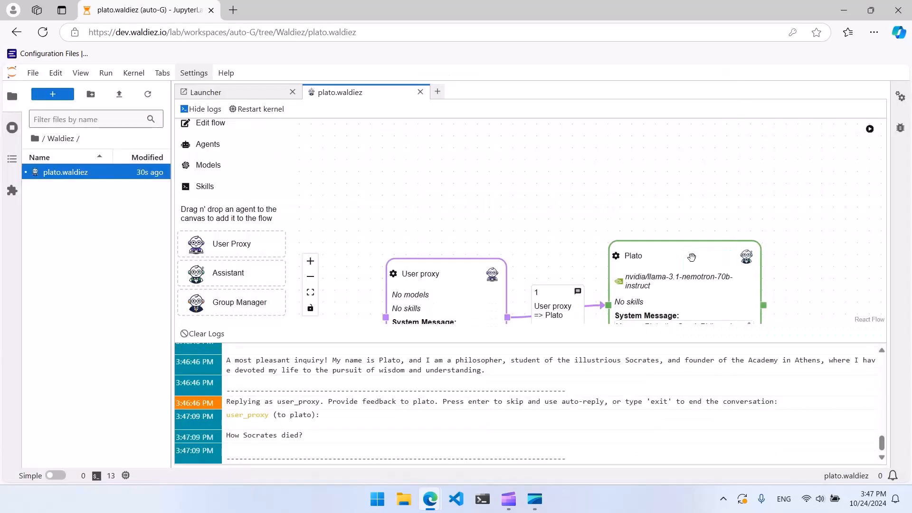